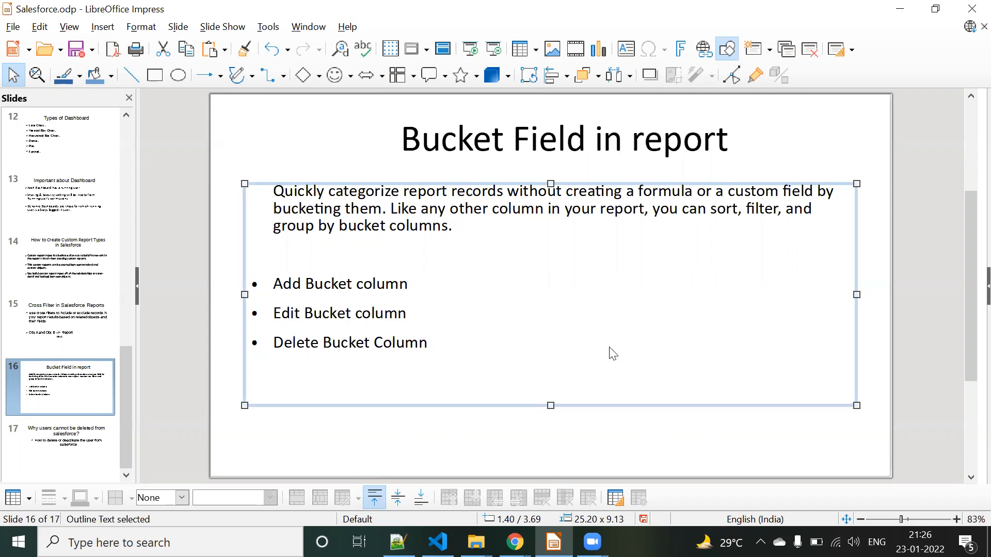
- Switch to Salesforce in Chrome and create a new report using the Accounts report type
key("alt+Tab")
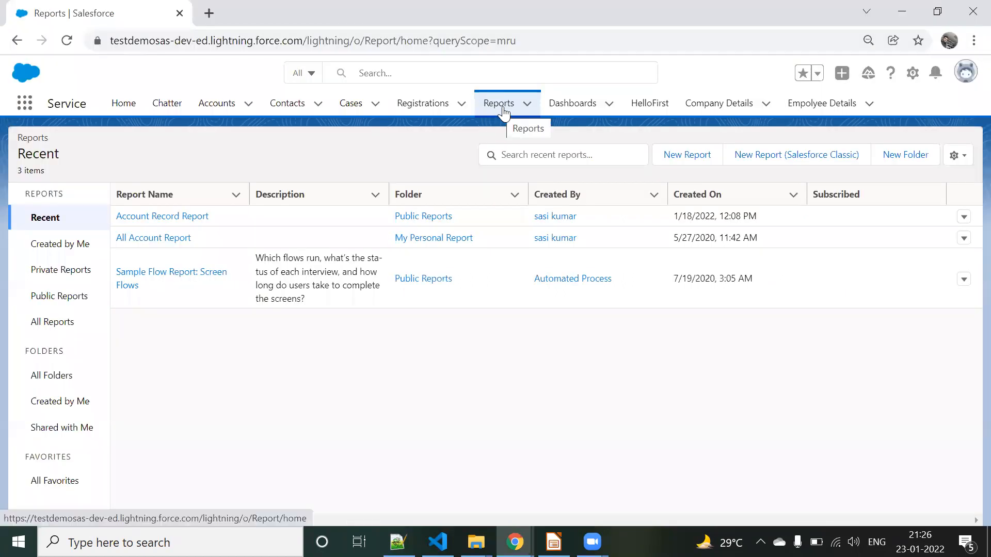
left_click(675, 155)
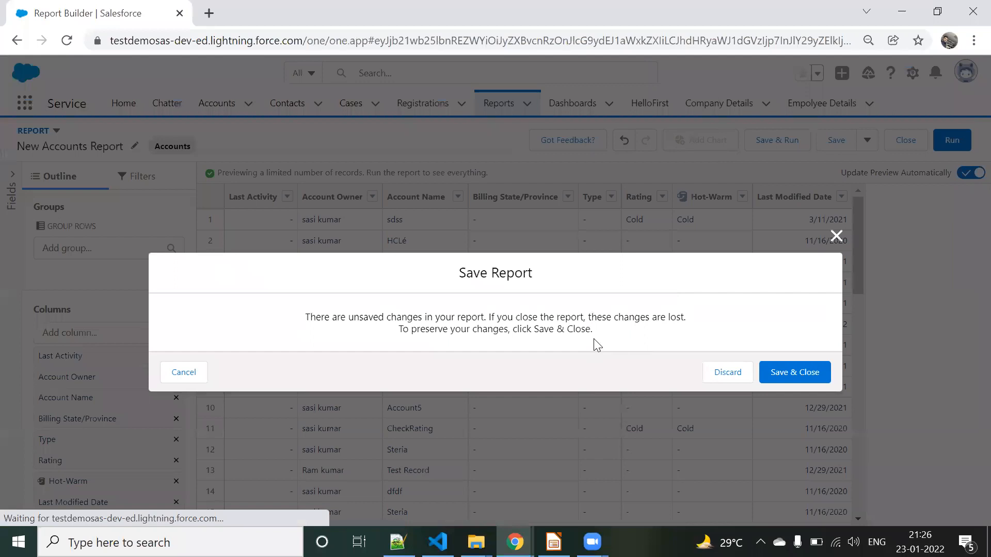
left_click(781, 375)
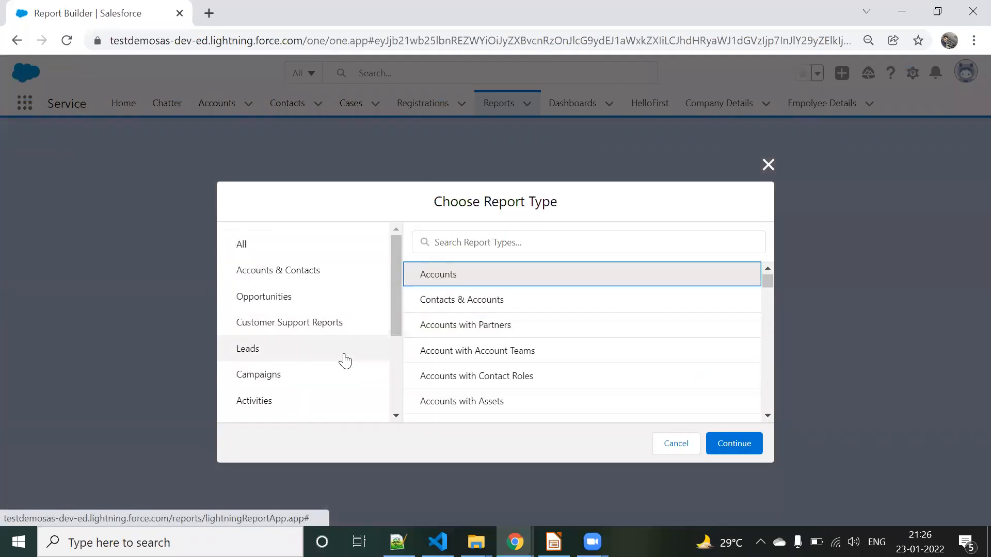
left_click(443, 276)
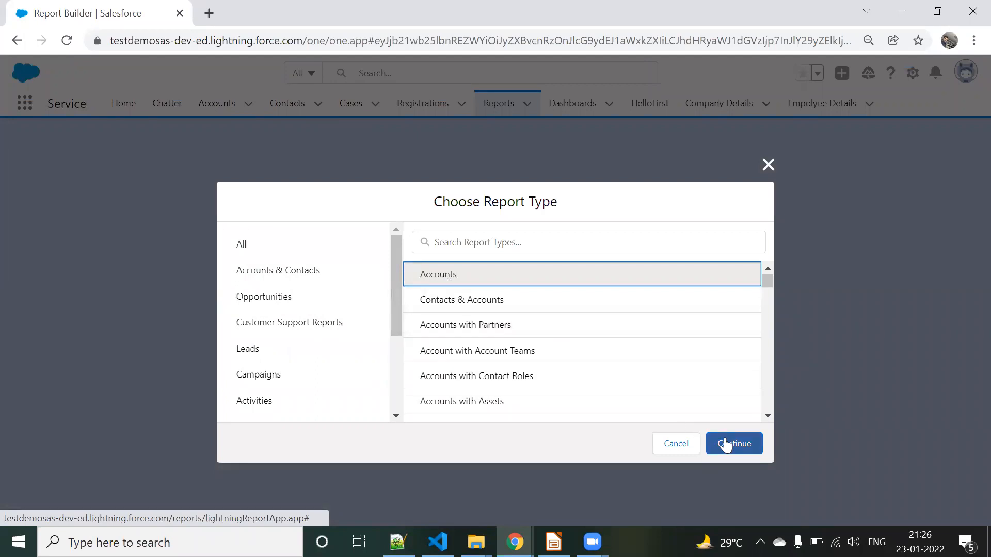
left_click(731, 444)
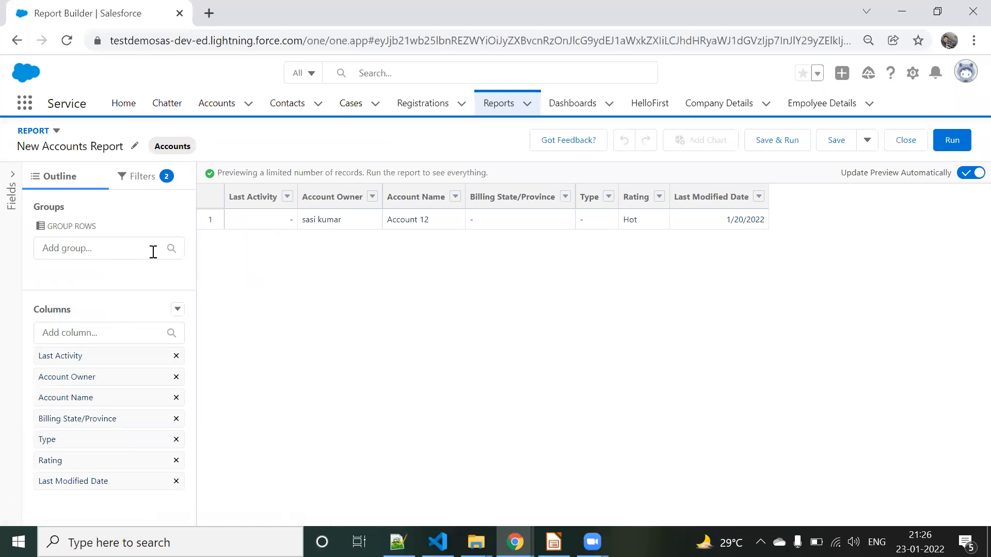
- Add the Annual Revenue column to the report and set the Created Date filter range to All Time
left_click(75, 339)
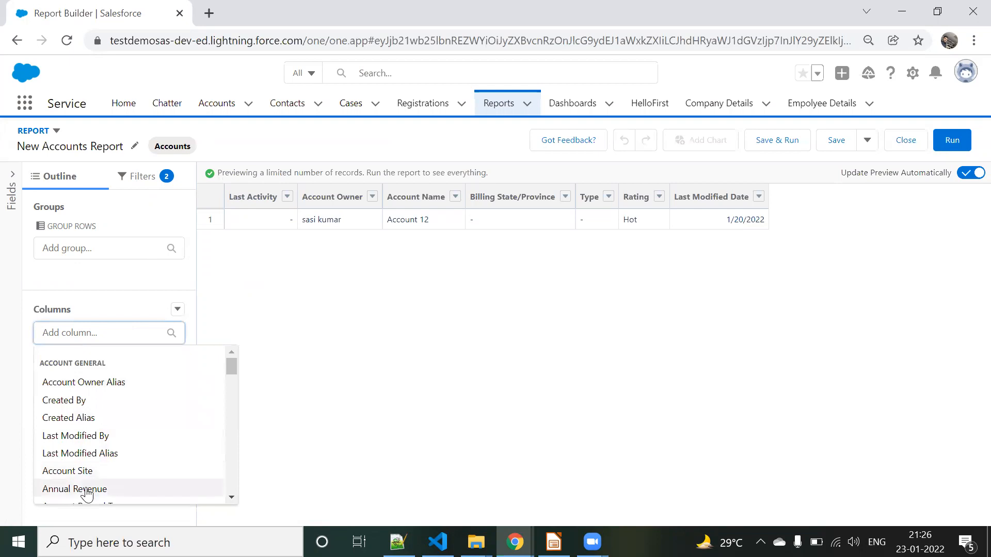
left_click(85, 490)
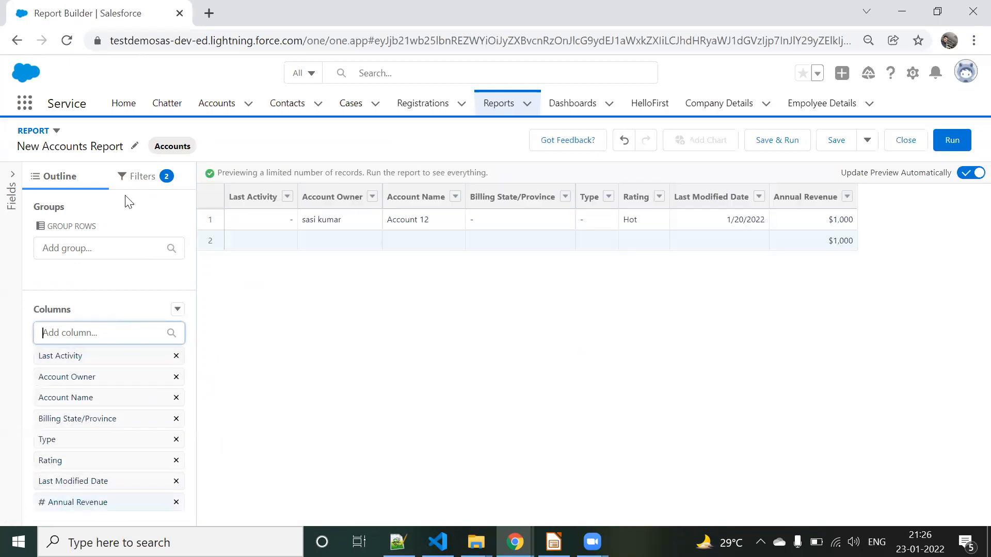
left_click(137, 178)
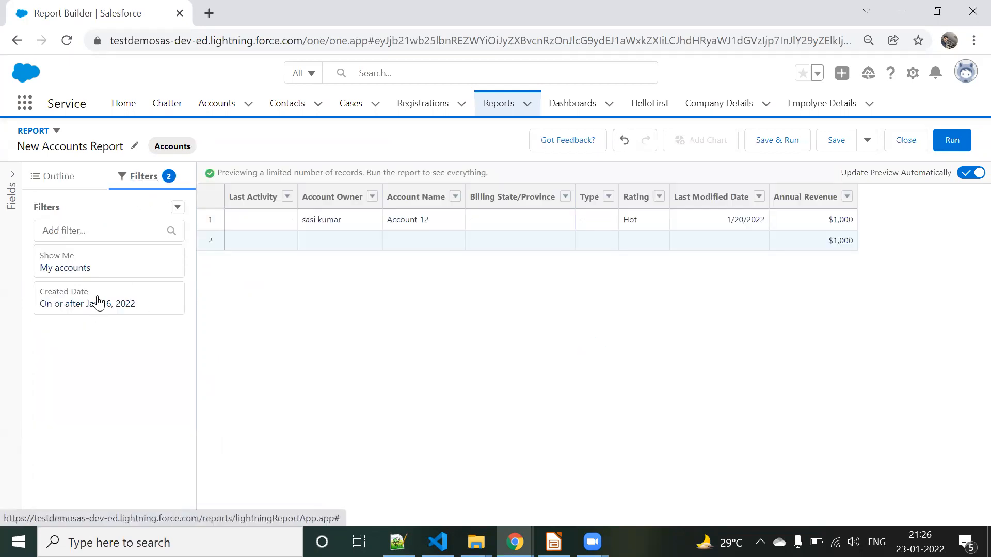
left_click(97, 303)
left_click(249, 285)
left_click(250, 315)
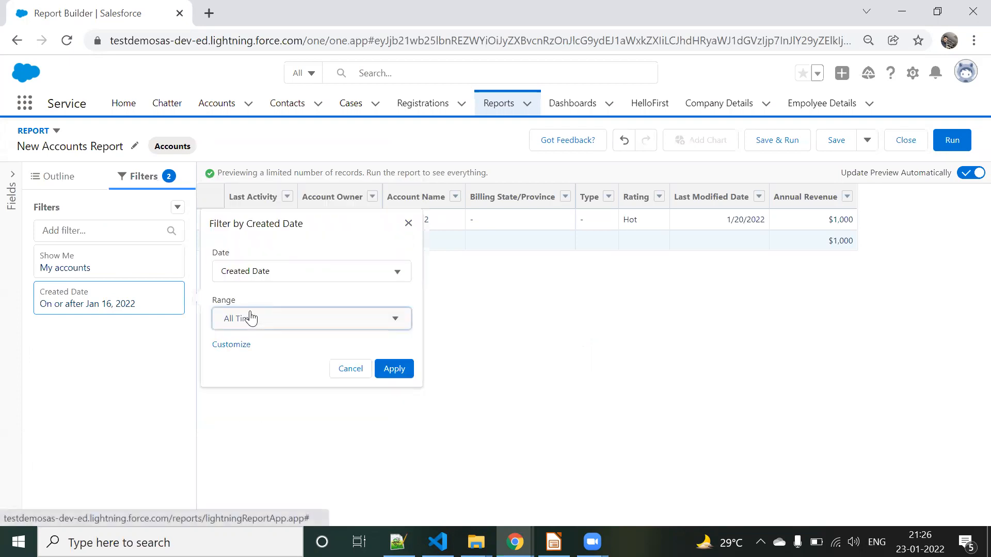
left_click(391, 368)
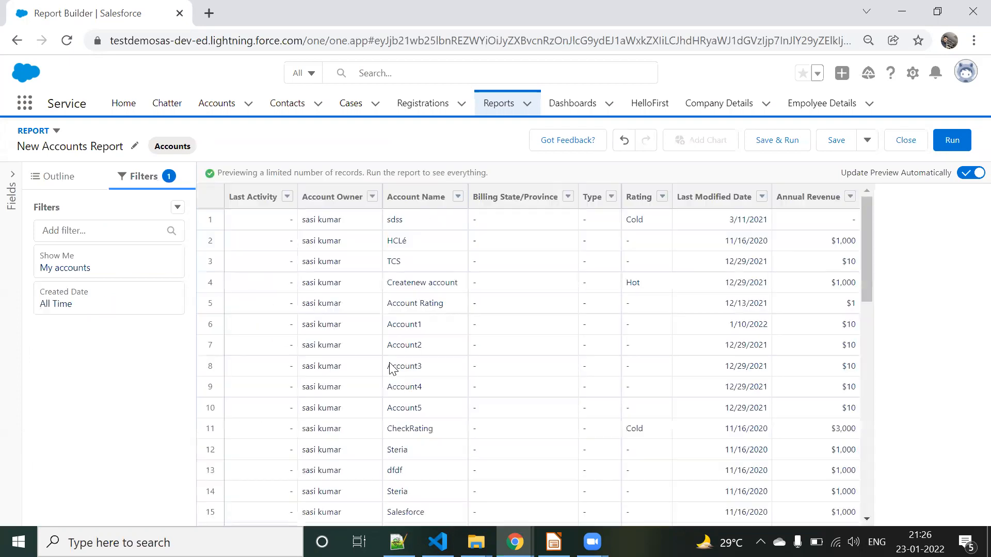
- Set the report's Show Me filter to All accounts
scroll(440, 347, "down", 10)
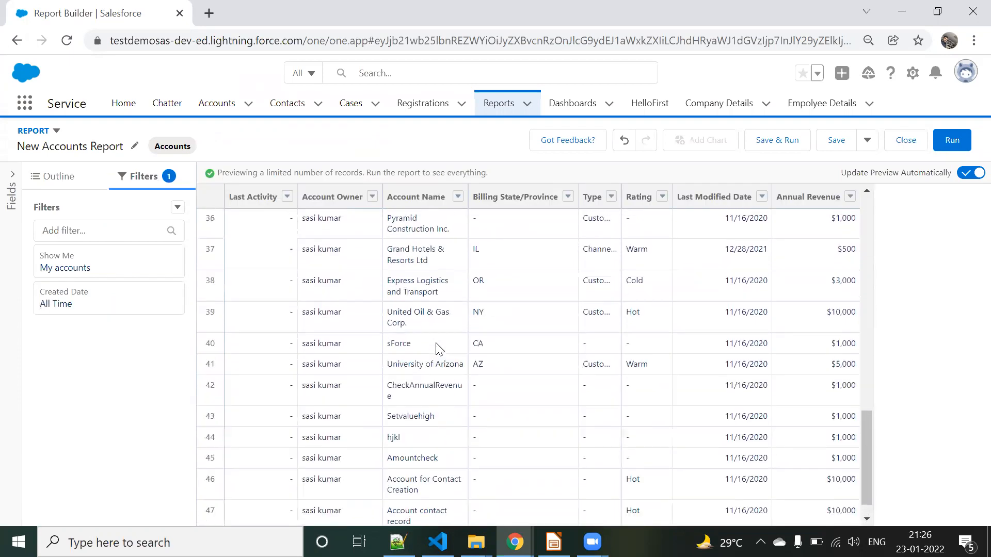
scroll(440, 347, "up", 9)
scroll(439, 348, "up", 3)
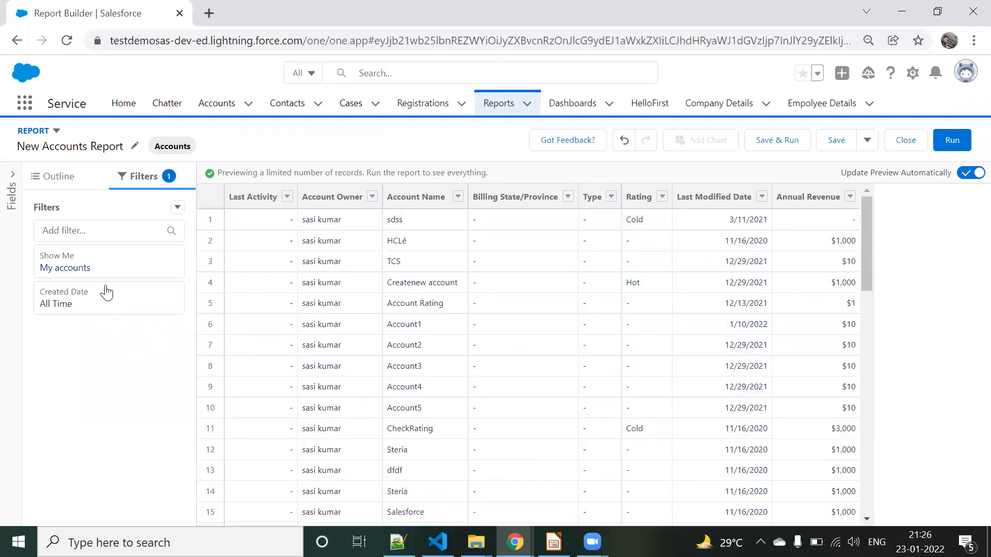
left_click(76, 272)
left_click(257, 269)
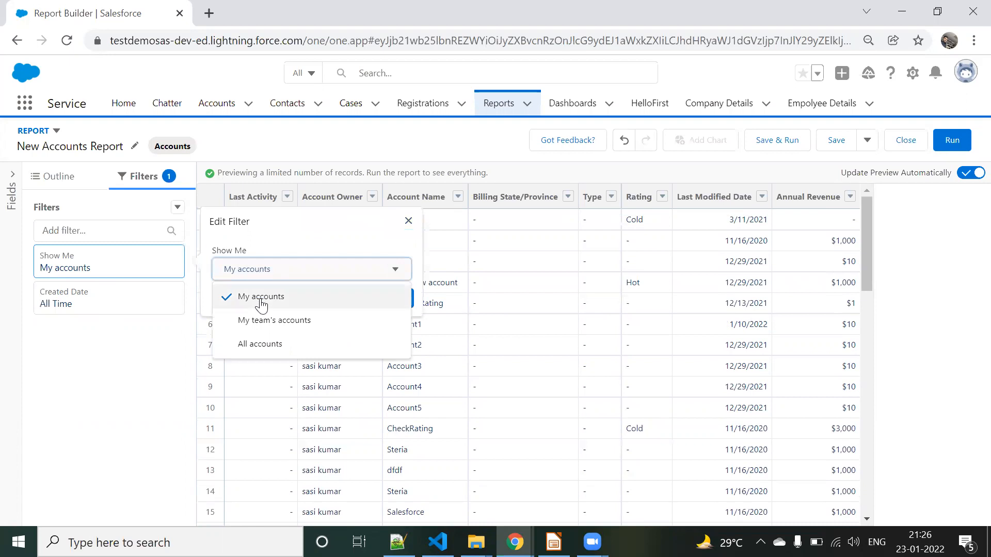
left_click(258, 343)
left_click(397, 302)
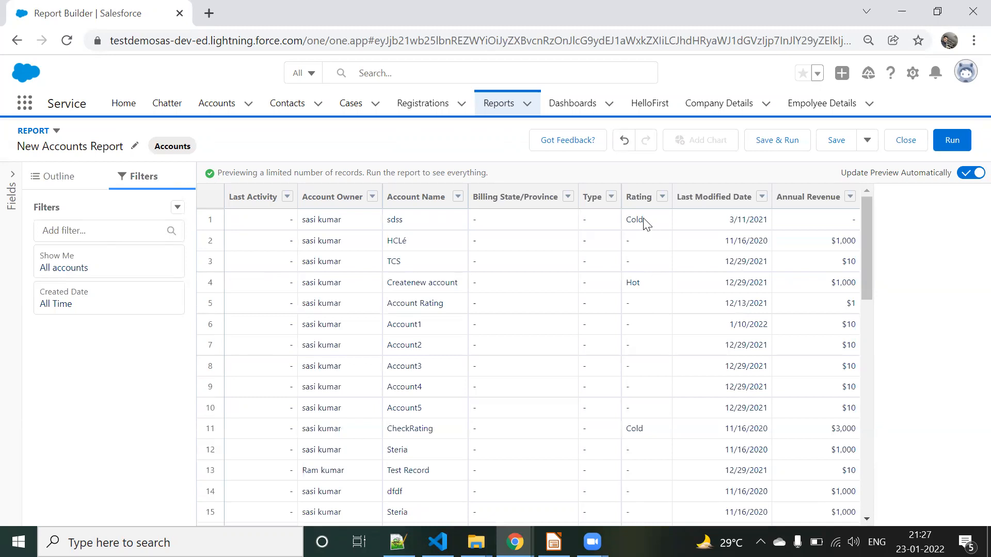
- Start a bucket column on the Rating field and name it Hot-Warm
scroll(648, 354, "down", 10)
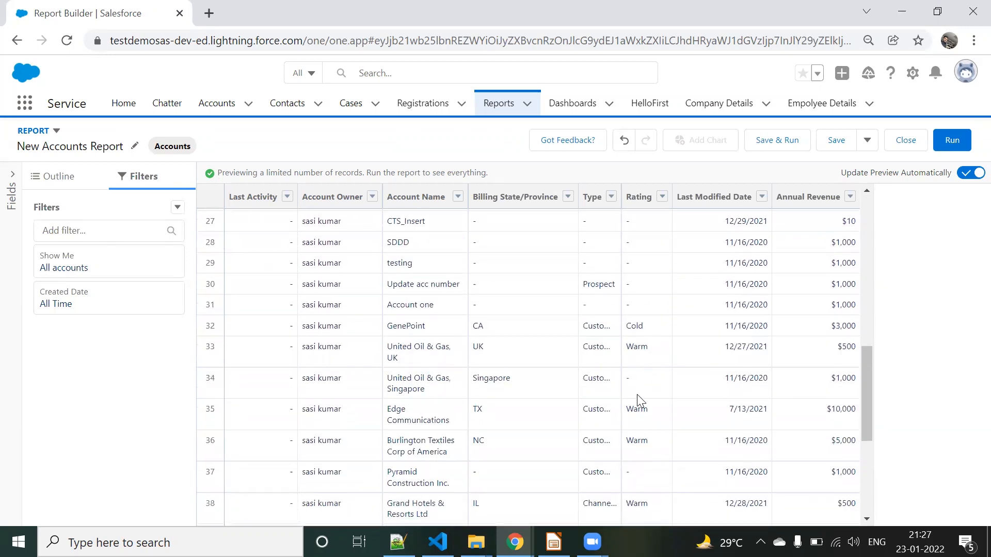
scroll(651, 400, "down", 4)
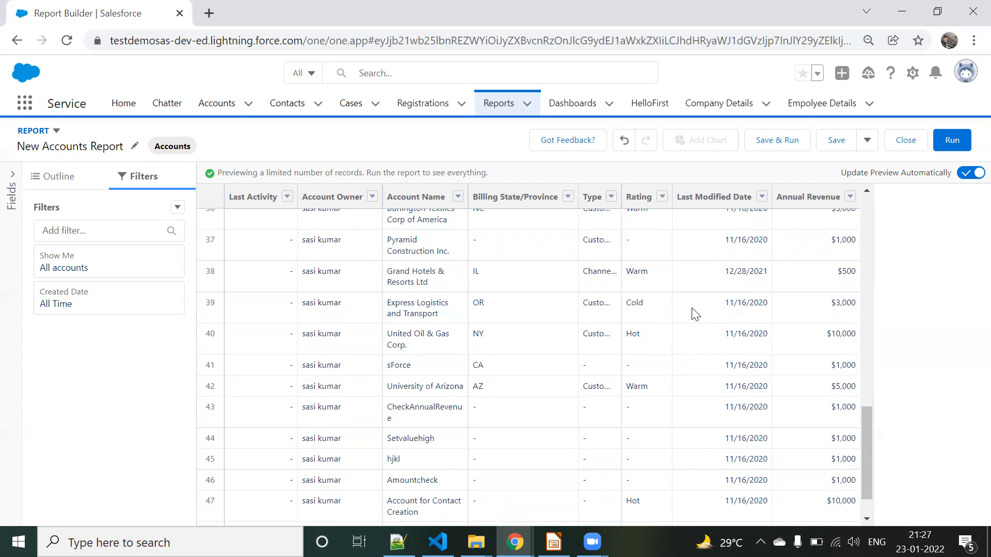
scroll(664, 295, "up", 15)
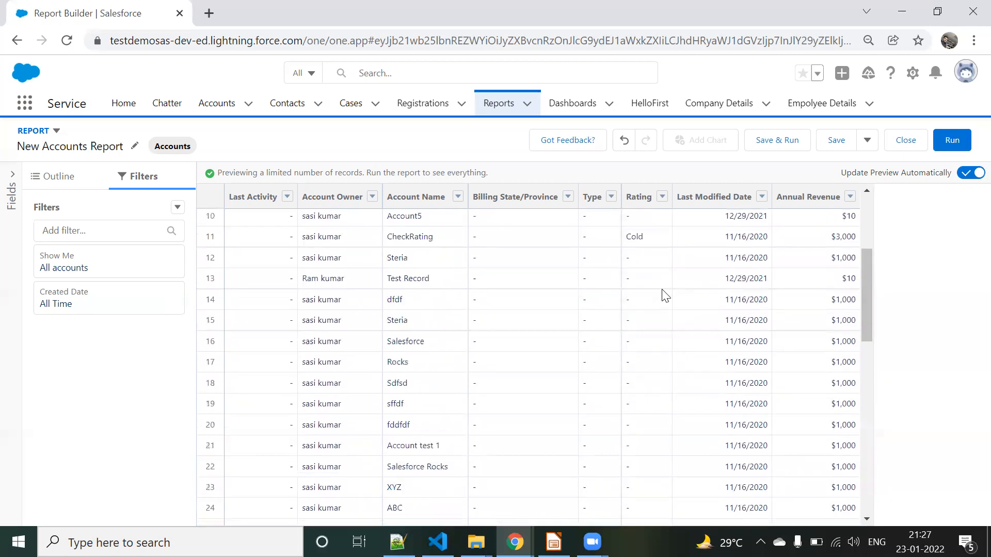
left_click(662, 198)
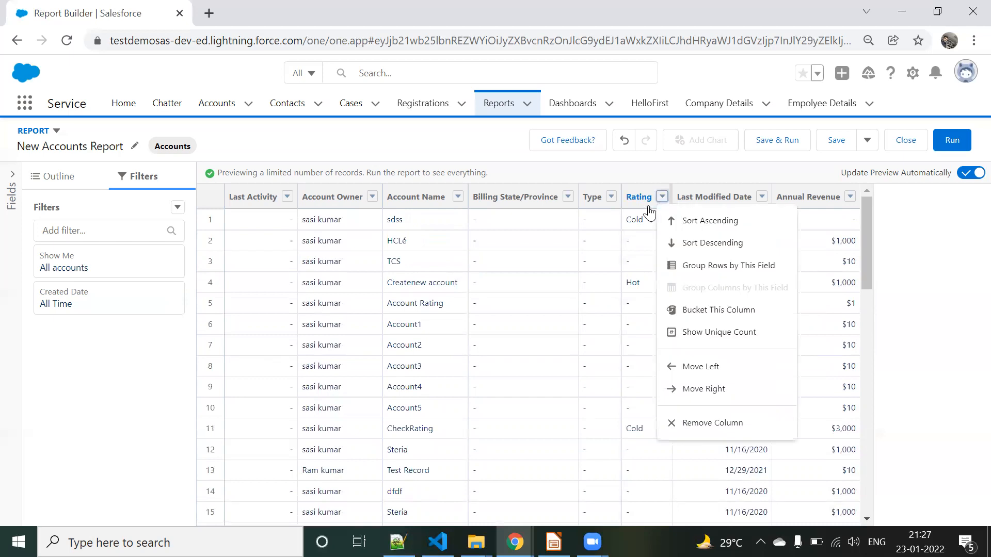
left_click(704, 311)
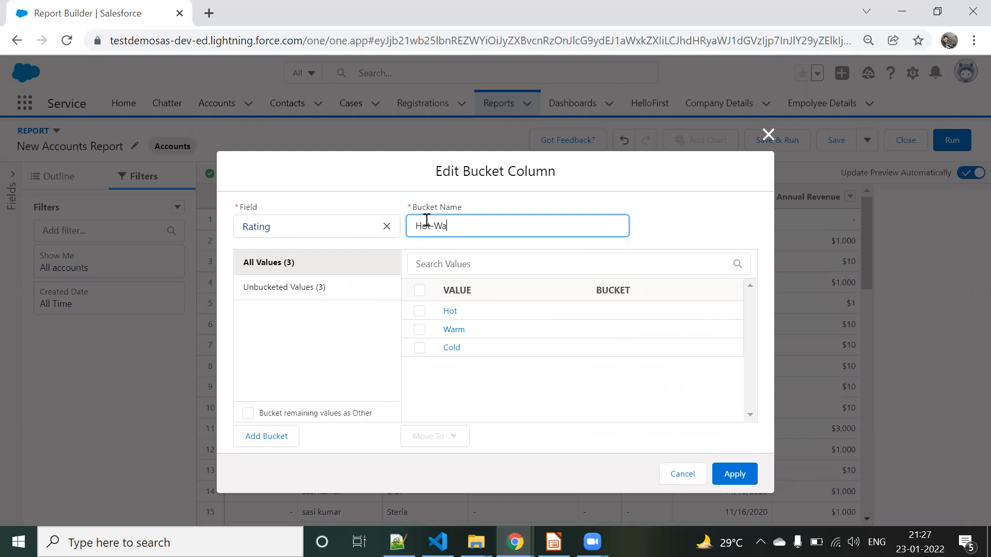
left_click(313, 343)
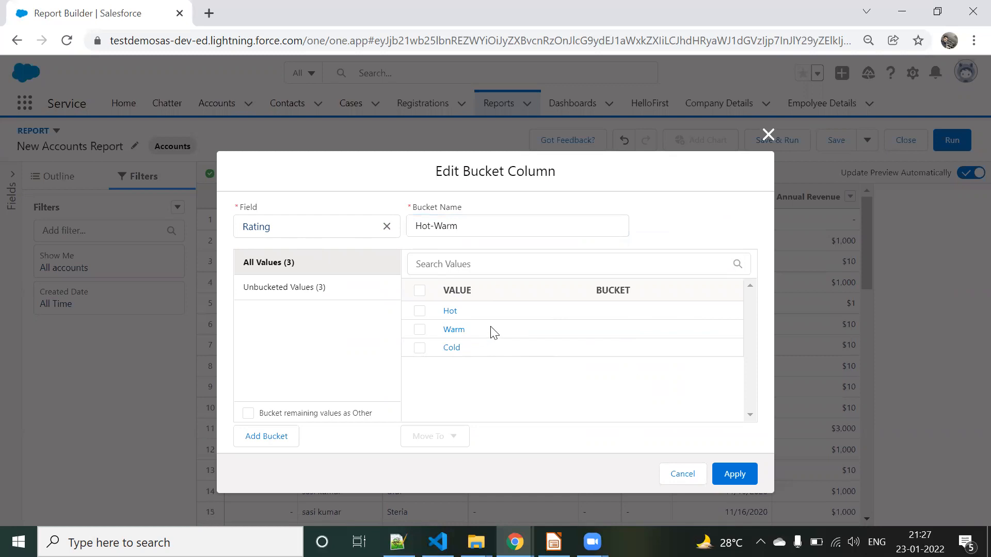
- Move the Hot and Warm rating values into a new bucket named Hot-Warm
left_click(419, 311)
left_click(419, 329)
left_click(452, 438)
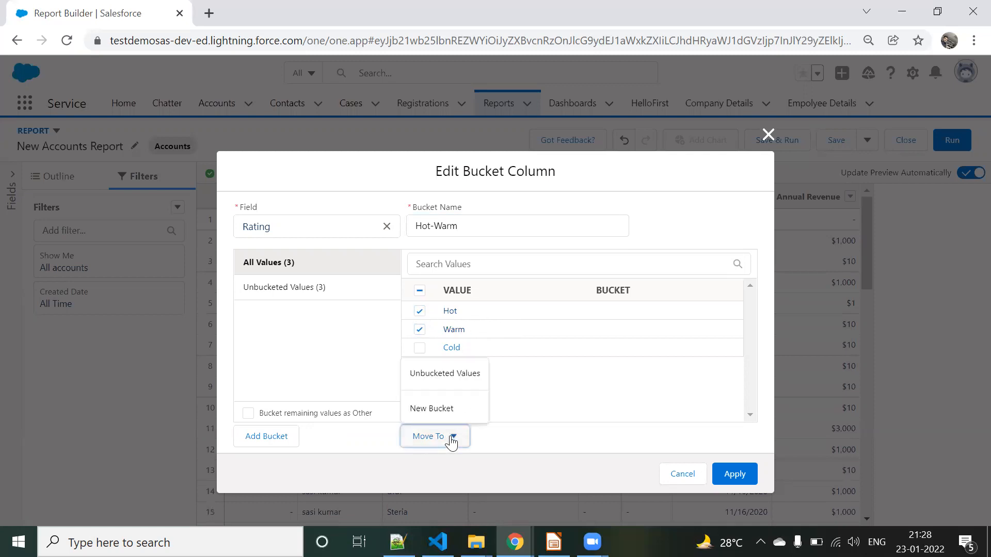
left_click(433, 413)
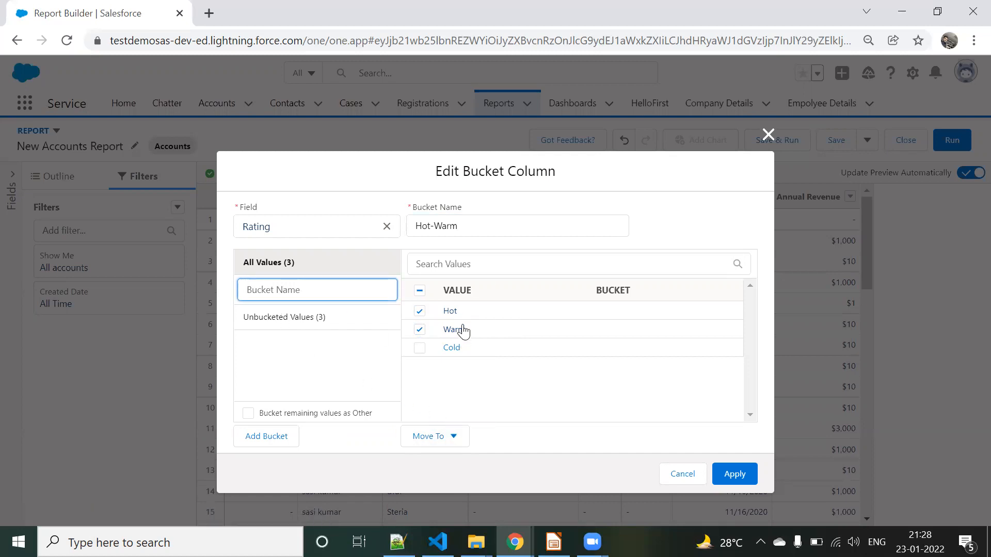
type("Hot-Warm")
left_click(320, 358)
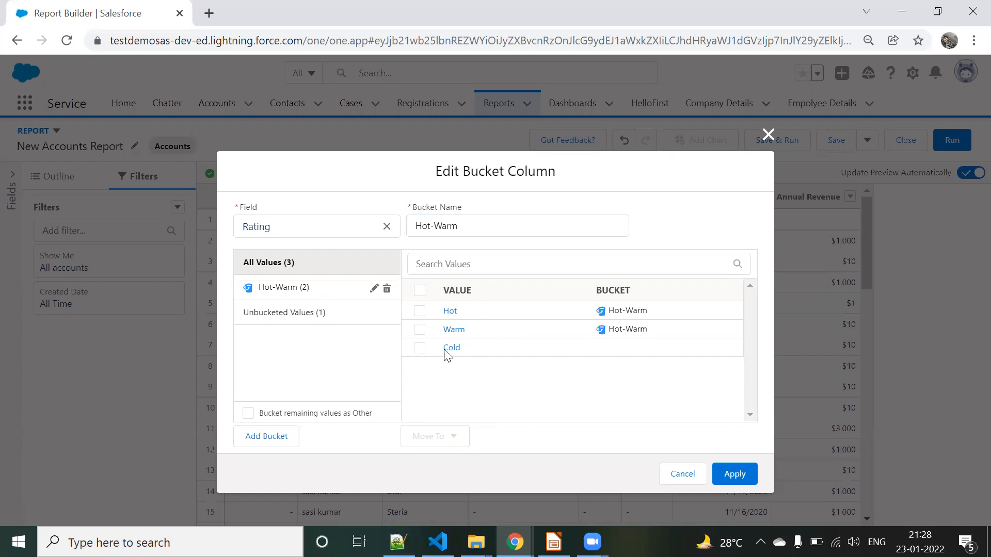
- Move the Cold rating value into a new bucket named Cold
left_click(419, 348)
left_click(440, 445)
left_click(426, 409)
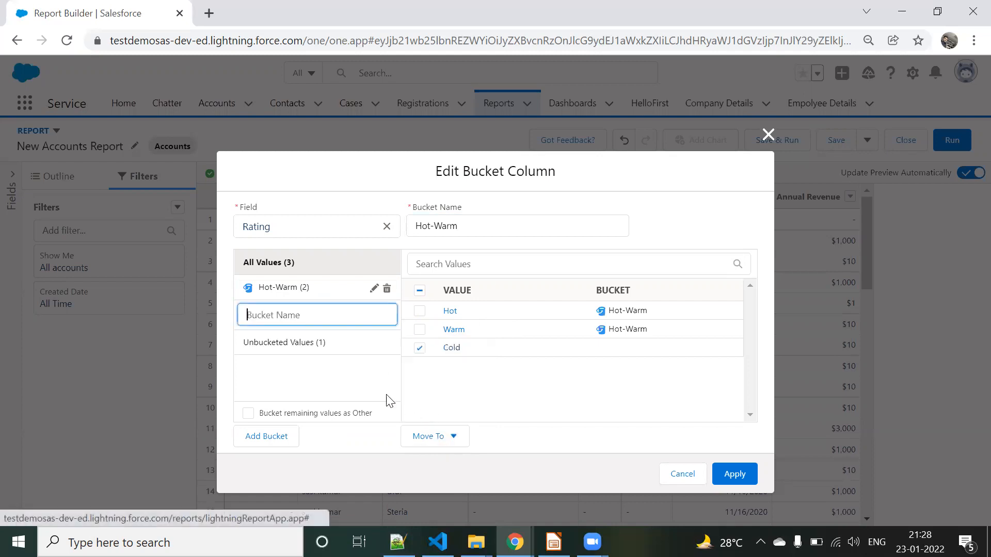
type("Cold")
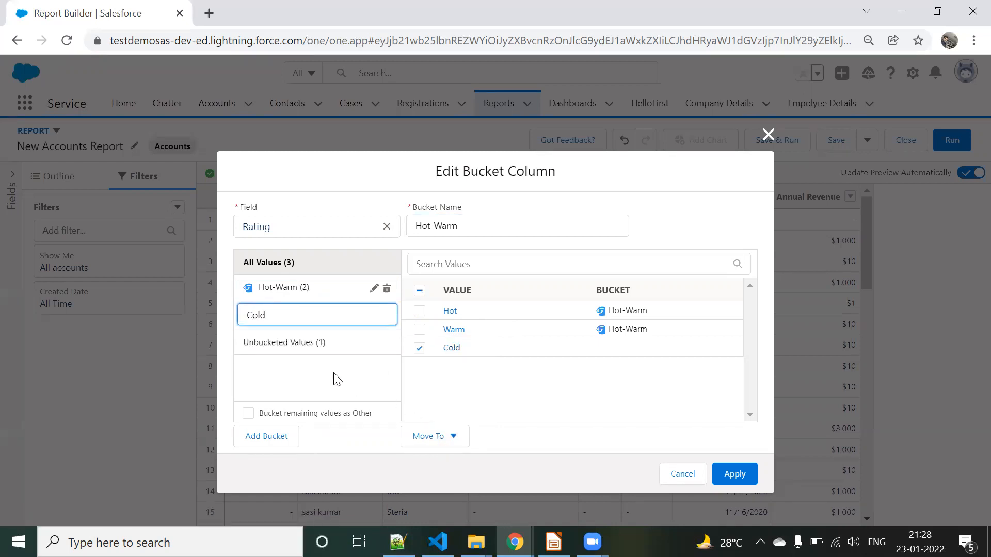
key("Return")
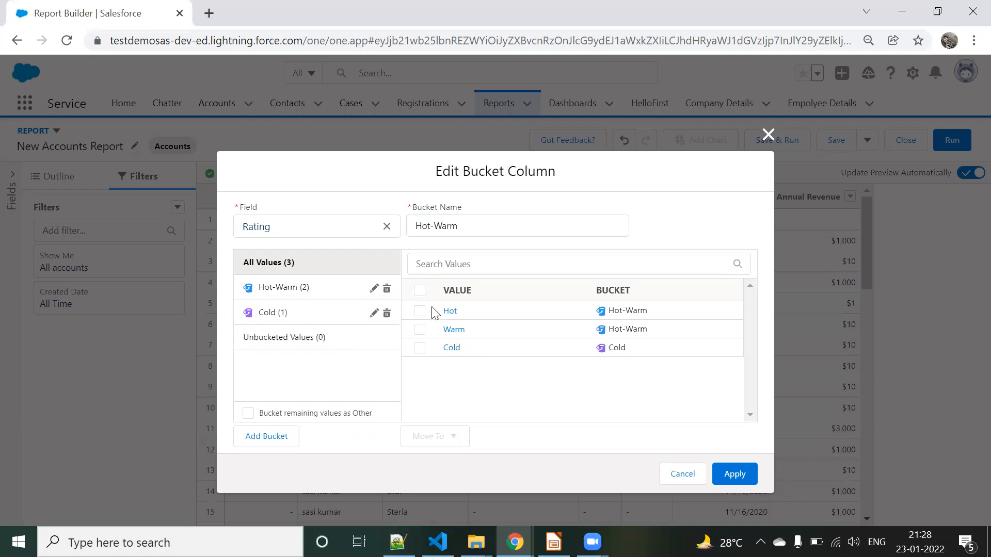
- Review the values assigned to the Hot-Warm and Cold buckets, and apply the bucket column to the report
left_click(290, 265)
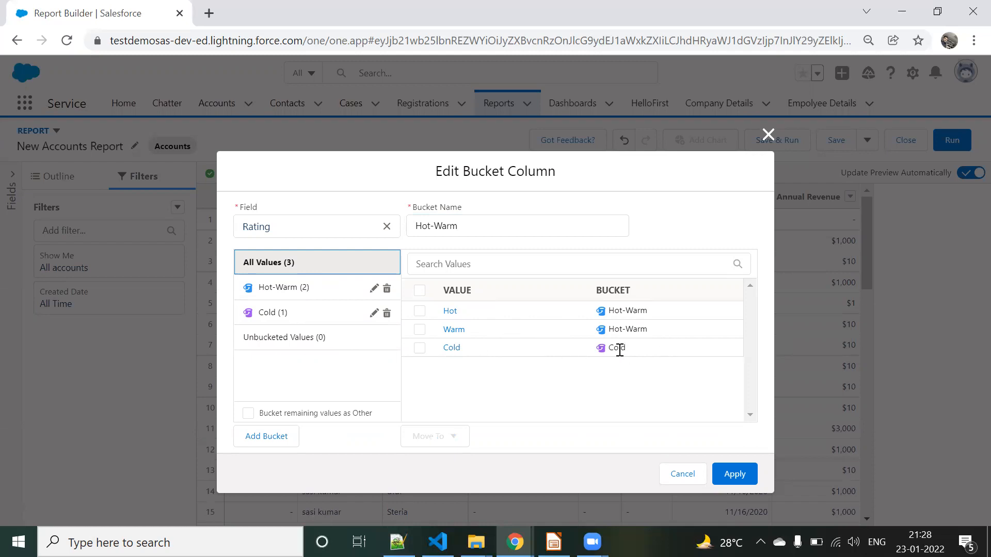
left_click(278, 289)
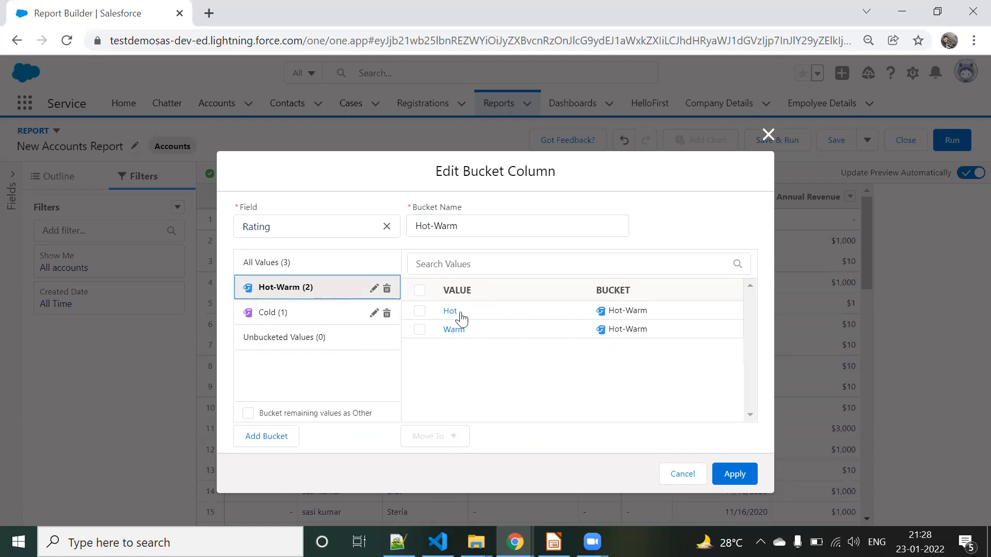
left_click(301, 315)
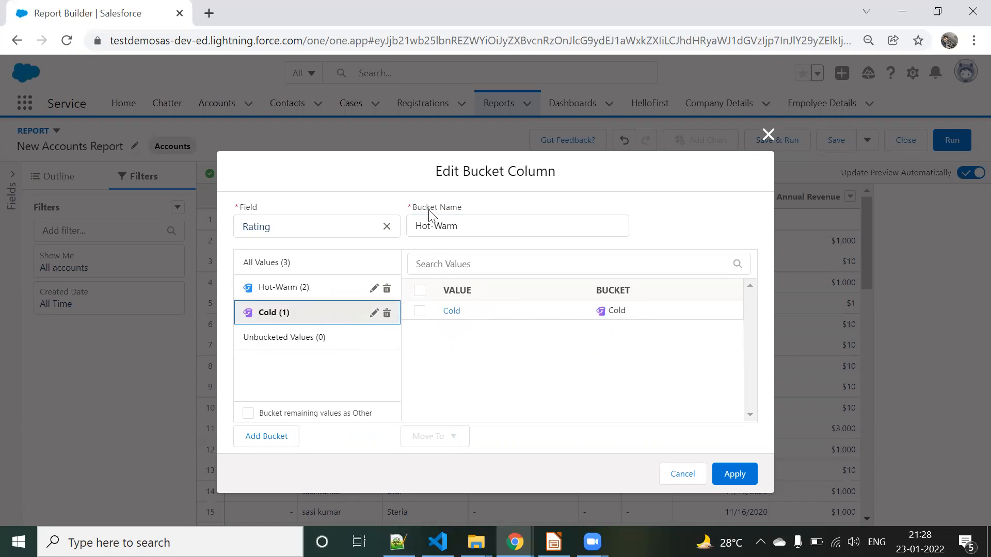
left_click_drag(459, 225, 416, 226)
left_click(387, 205)
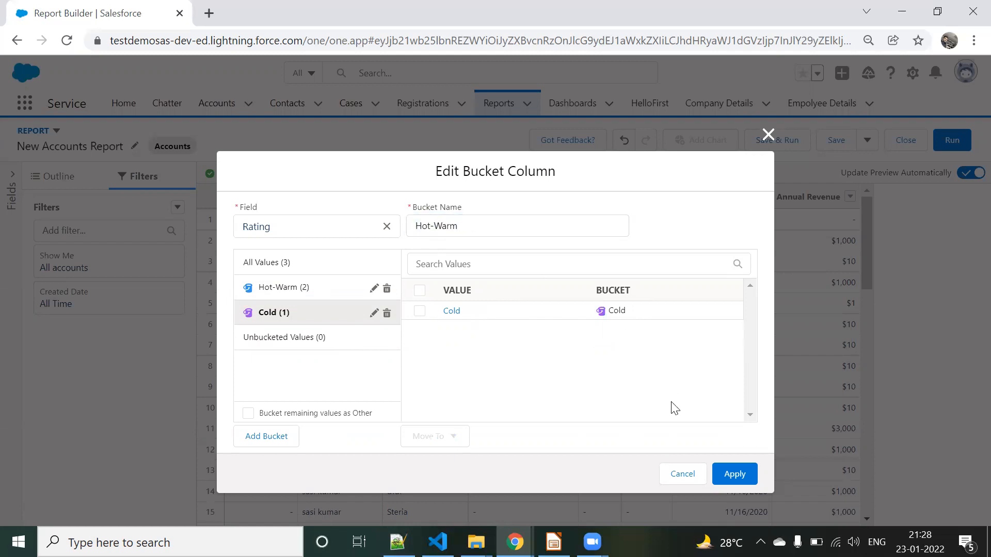
left_click(733, 475)
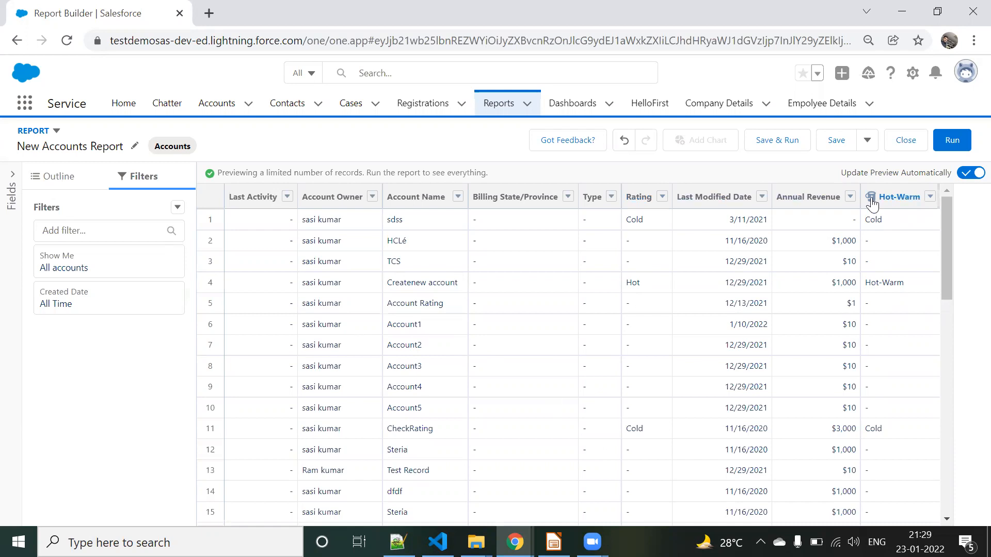
- Place the Hot-Warm bucket column directly after the Rating column and compare the values of both columns
left_click_drag(640, 200, 708, 200)
left_click_drag(883, 206, 732, 210)
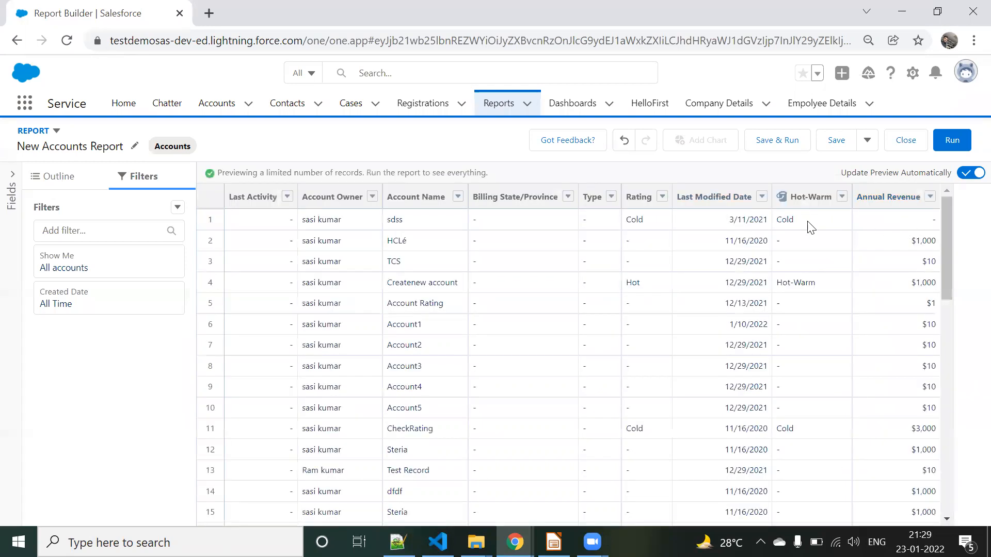
left_click_drag(801, 196, 689, 212)
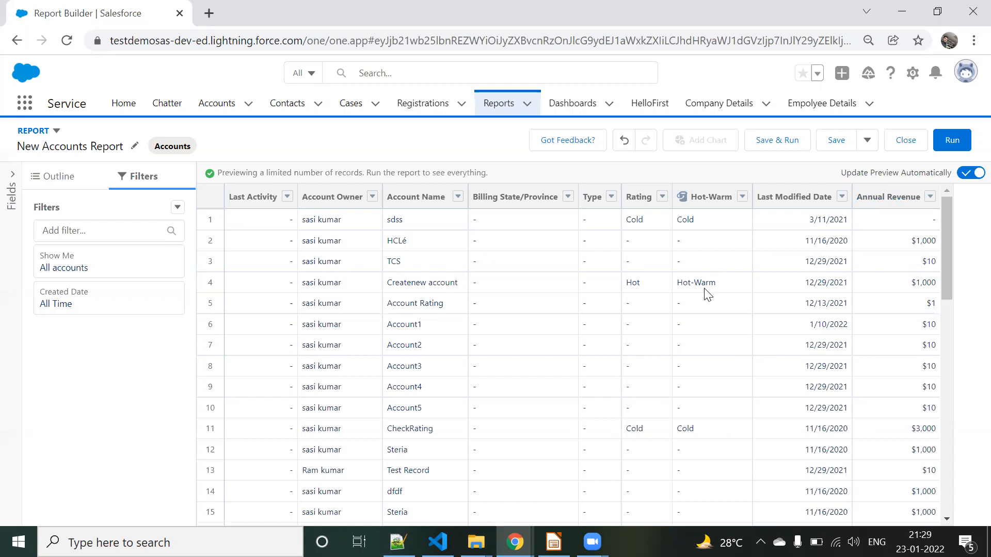
scroll(707, 290, "down", 7)
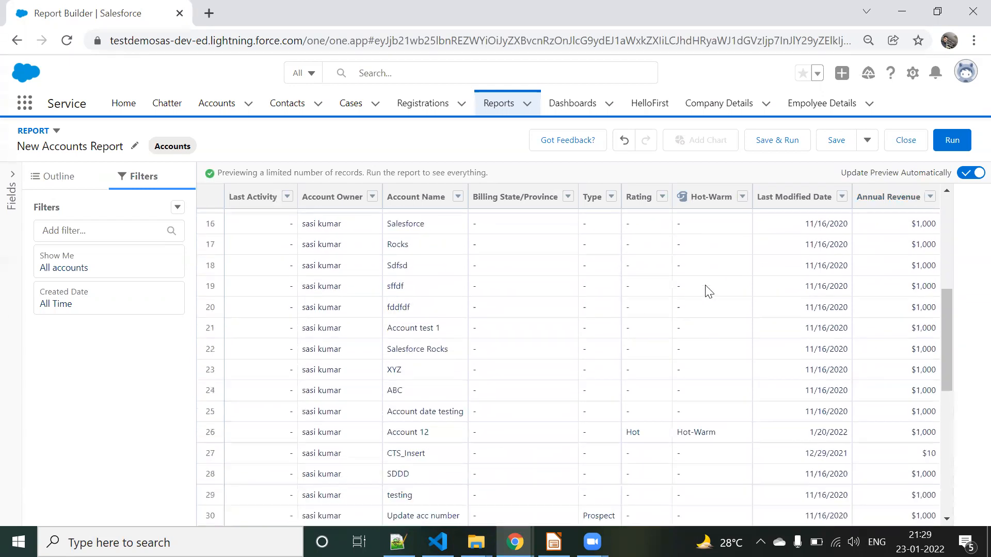
scroll(662, 372, "down", 3)
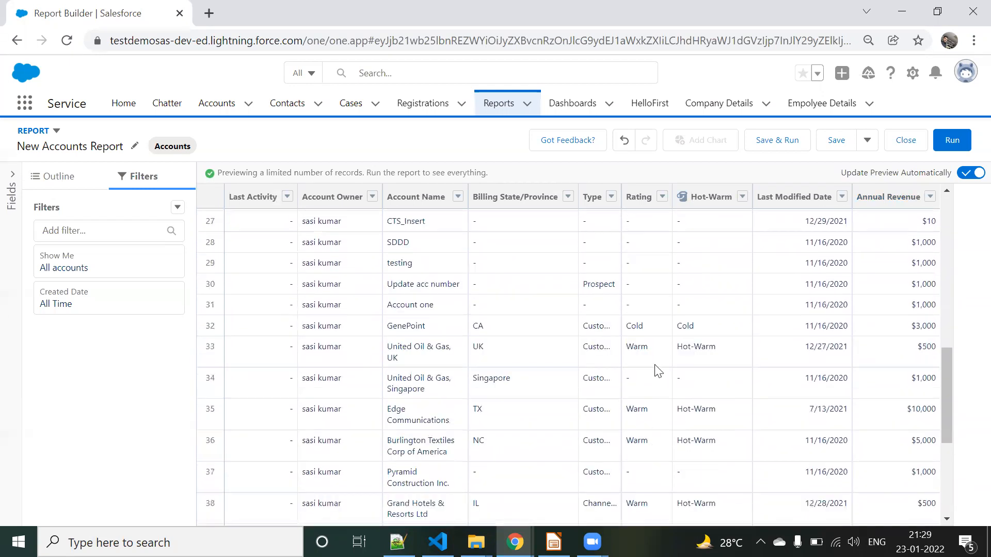
- Check the Hot-Warm bucket values against the ratings in the remaining account rows and review the report's column outline
scroll(714, 394, "down", 4)
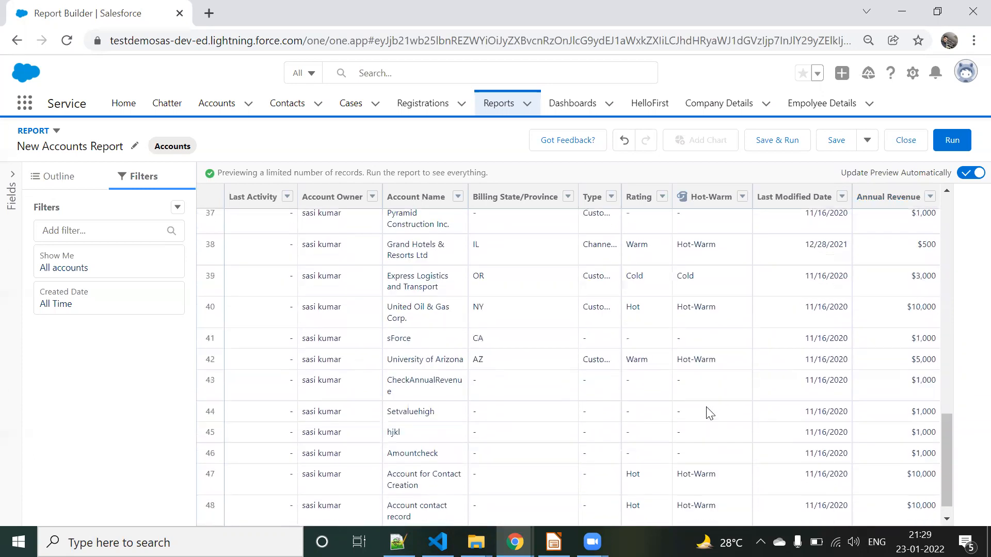
scroll(710, 410, "up", 2)
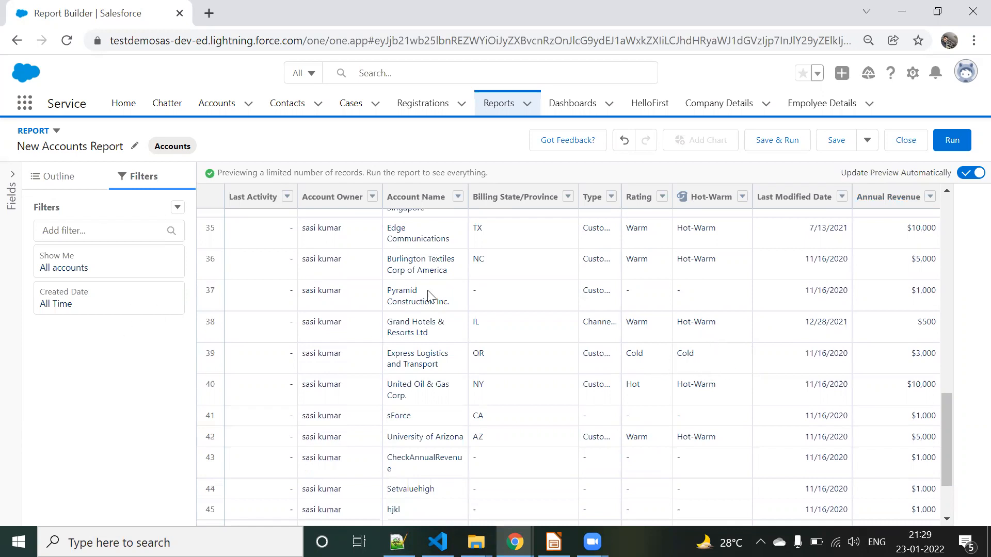
left_click(67, 178)
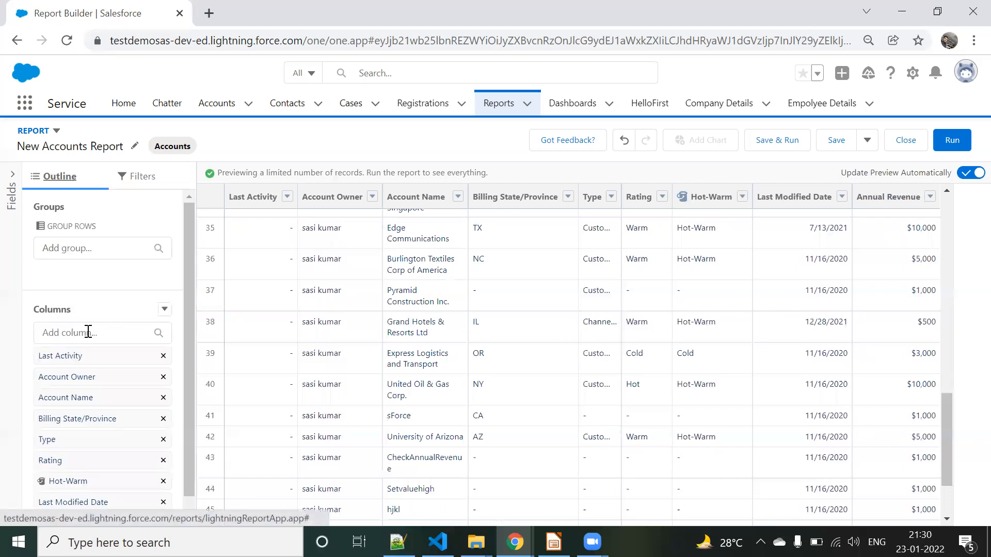
scroll(77, 465, "down", 1)
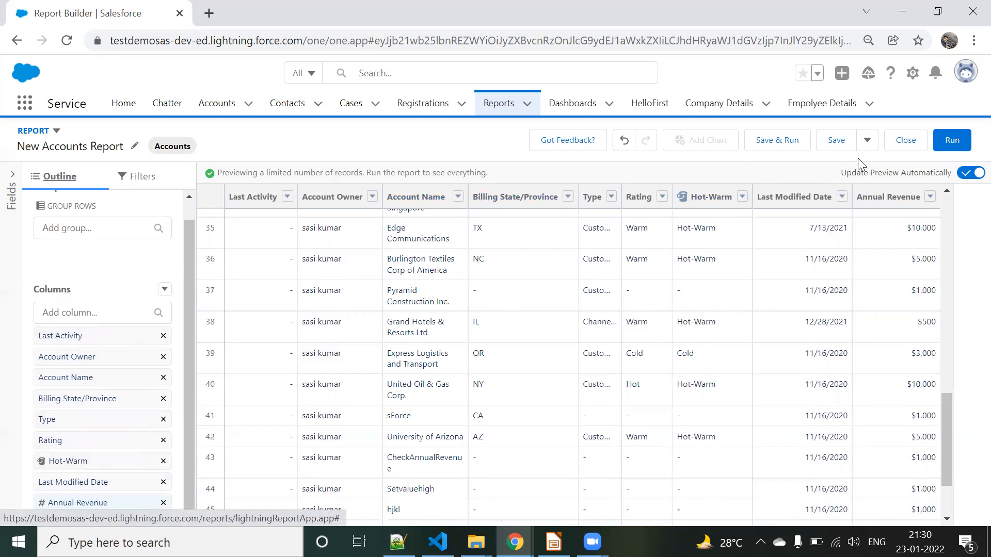
- Save the report as New Accounts Report with Bucket Field in the Private Reports folder and run it
left_click(790, 146)
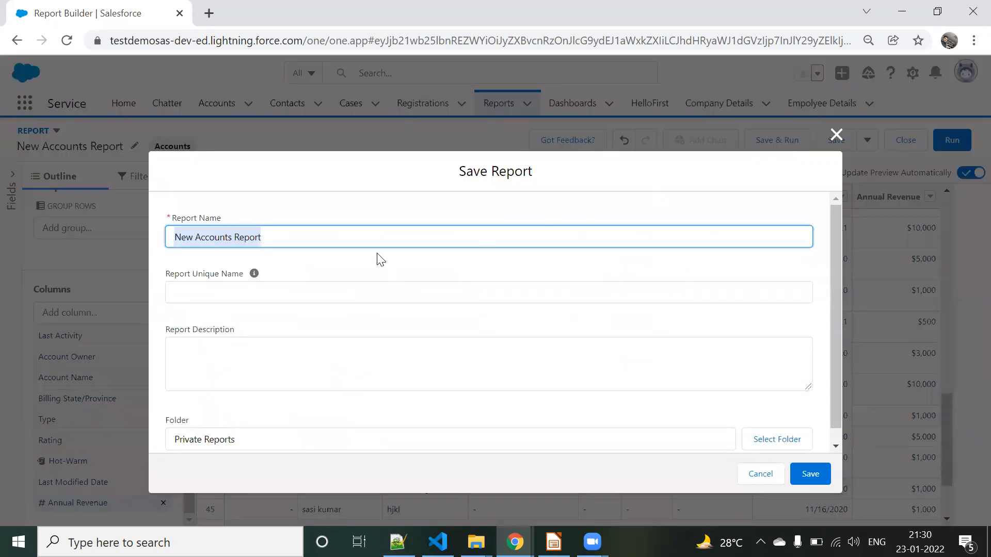
key("Right")
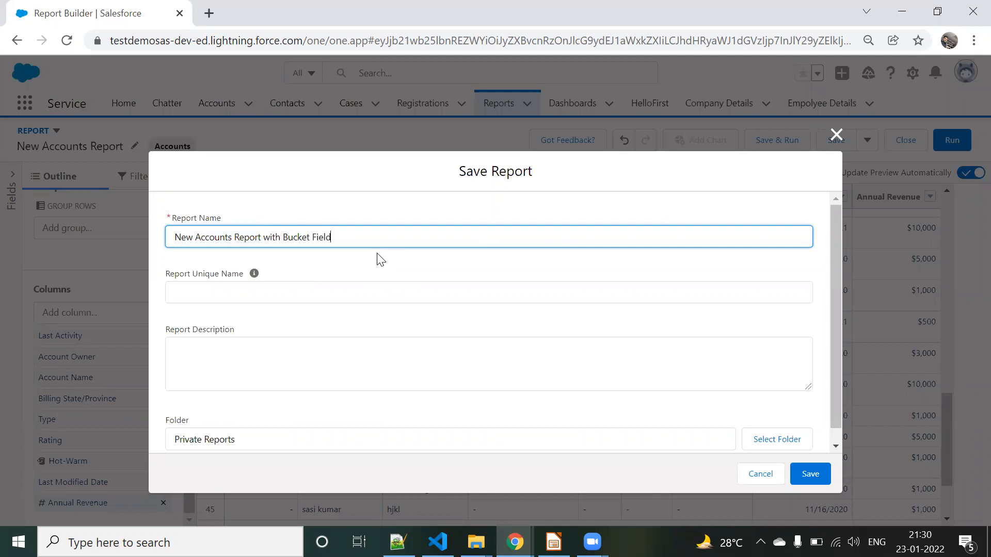
left_click(377, 276)
scroll(370, 366, "down", 1)
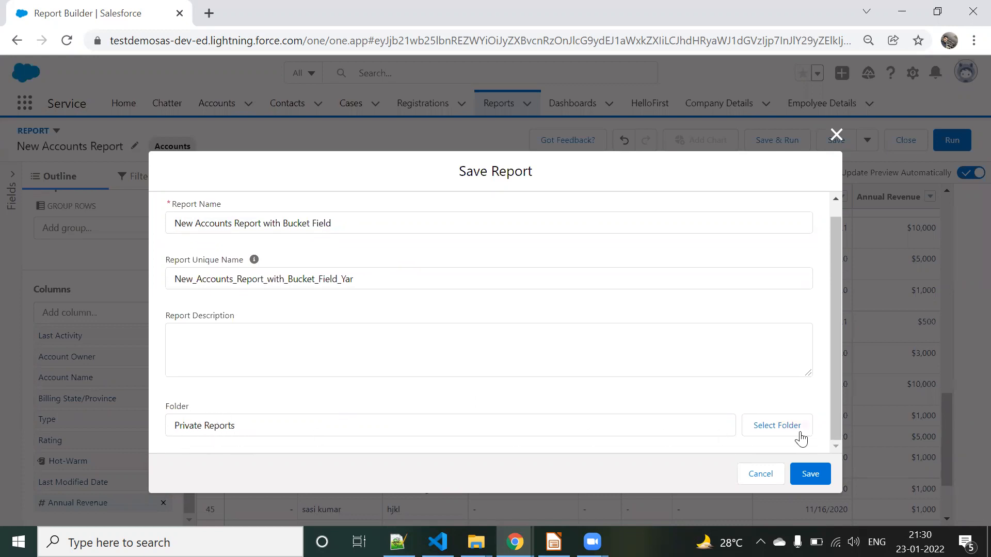
left_click(813, 474)
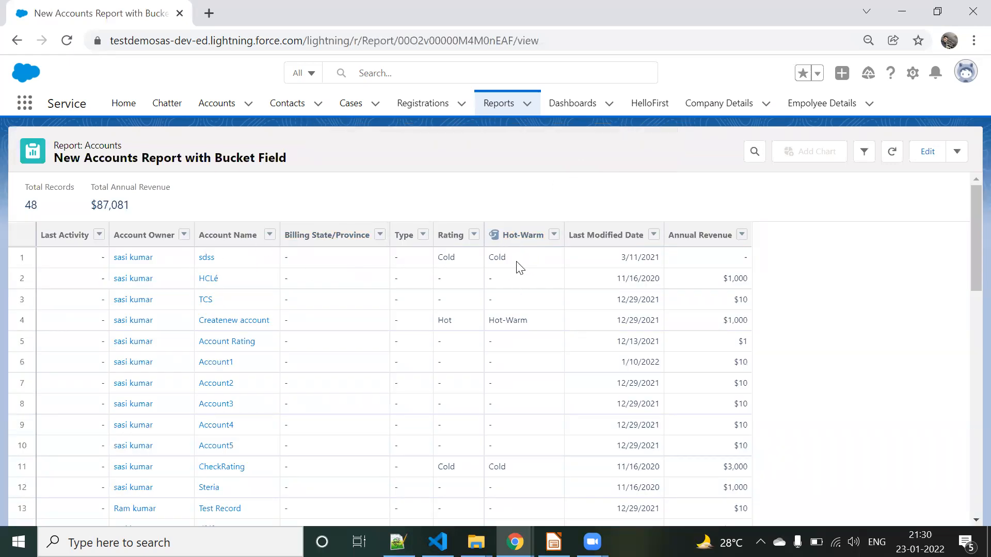
- Export the report as a Formatted Report in Excel .xlsx format
left_click(958, 153)
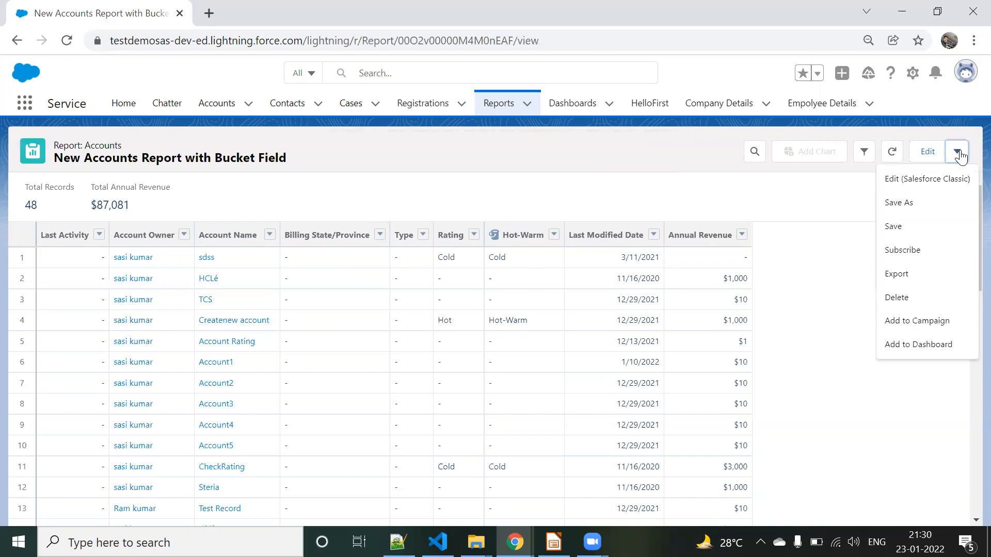
left_click(919, 275)
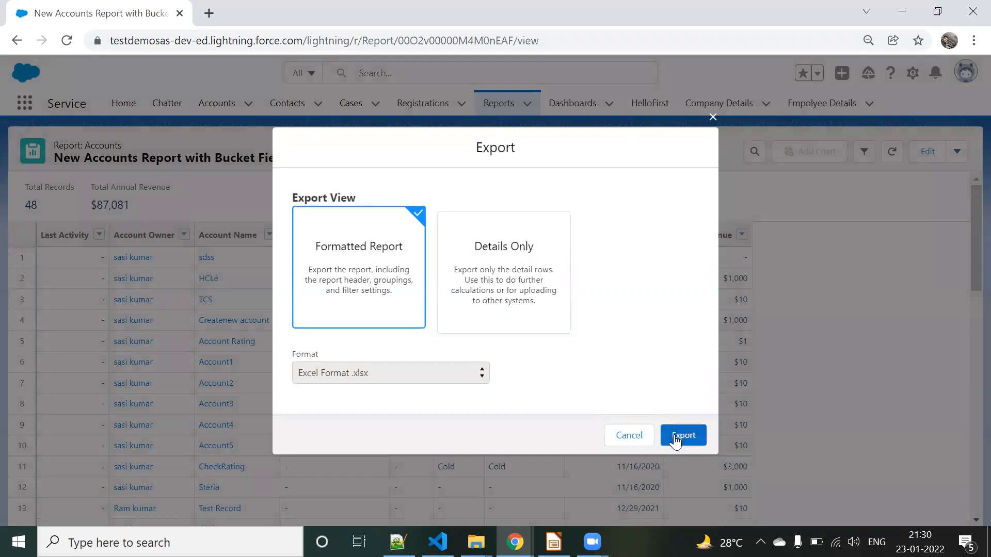
left_click(676, 438)
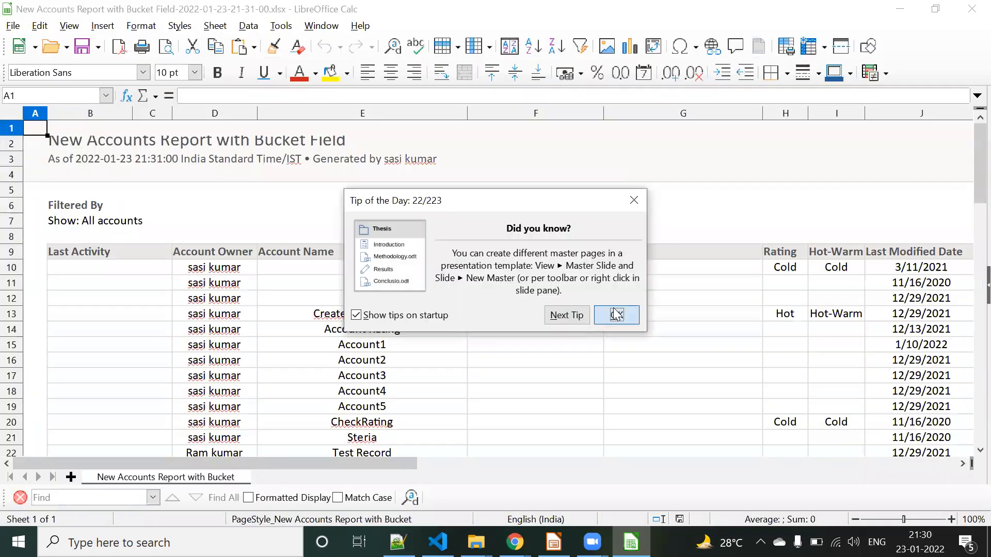
- Dismiss the tip in LibreOffice Calc and compare the Rating and Hot-Warm columns in the exported spreadsheet
left_click(615, 313)
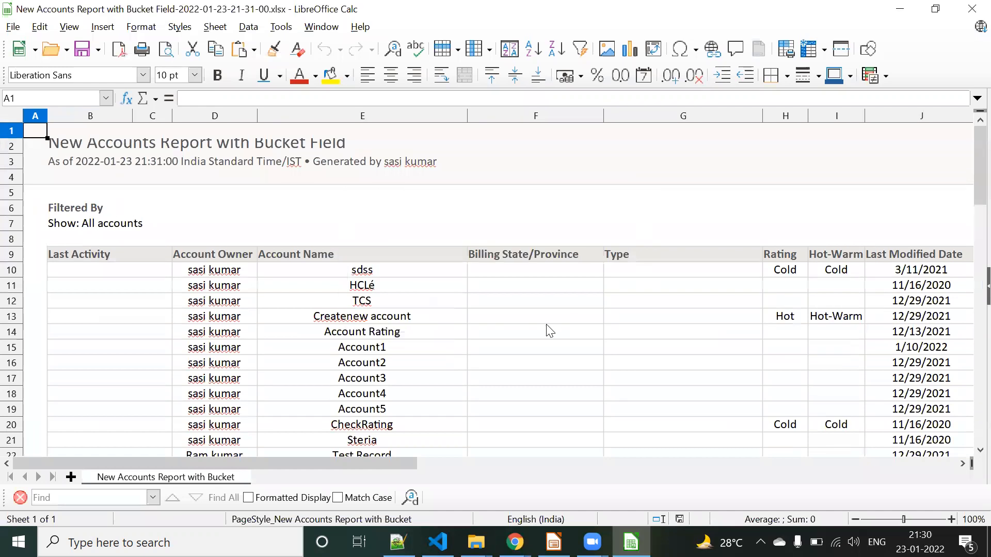
left_click(548, 323)
left_click_drag(367, 460, 601, 338)
left_click(550, 254)
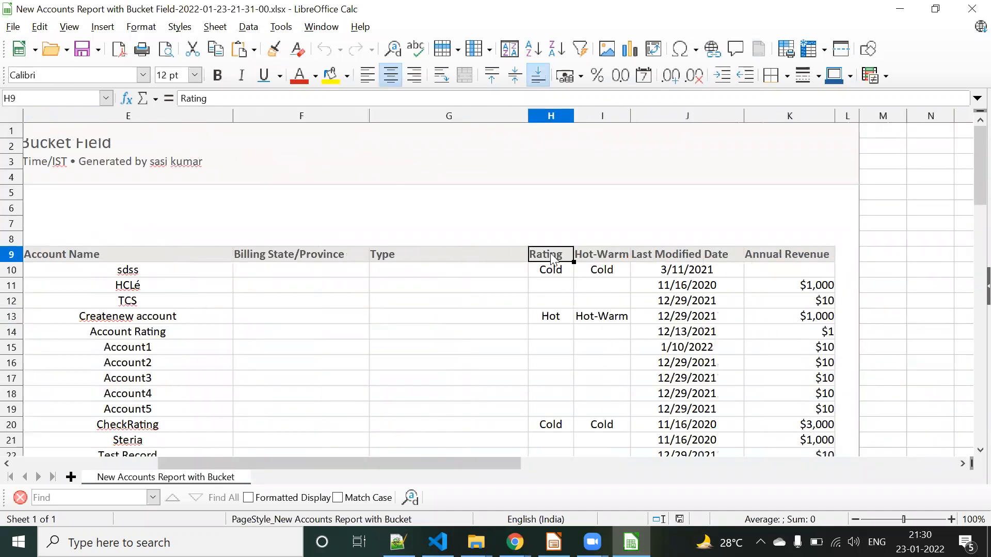
left_click(595, 257)
left_click(561, 322)
left_click(590, 323)
scroll(588, 354, "down", 1)
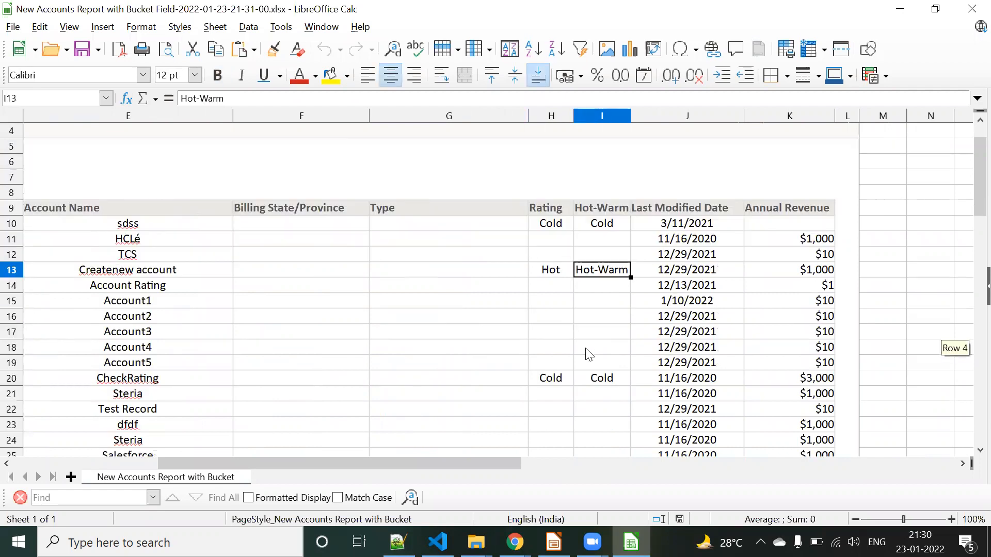
left_click(595, 211)
left_click(16, 208)
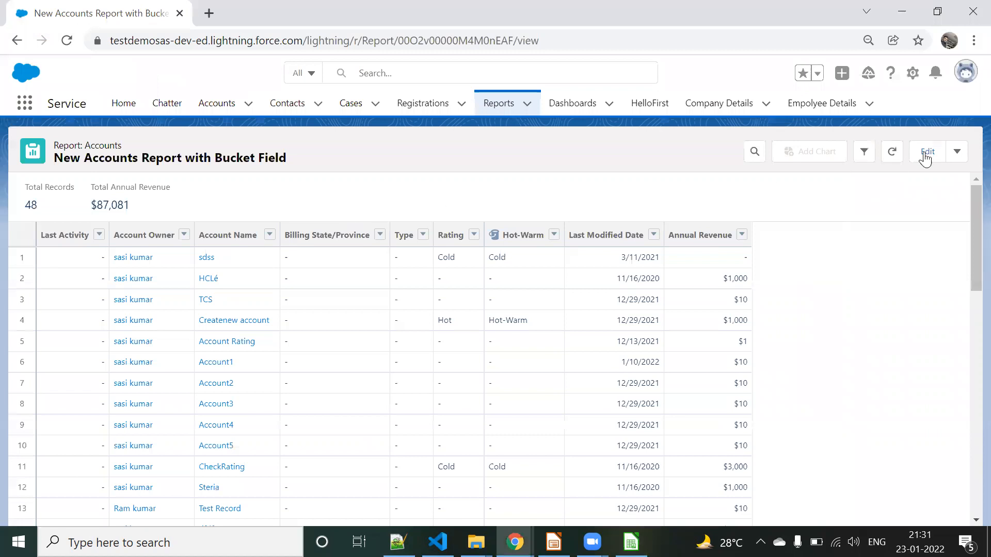
- Return the saved report in Chrome to edit mode and inspect the Hot-Warm bucket column's definition without changing it
left_click(922, 151)
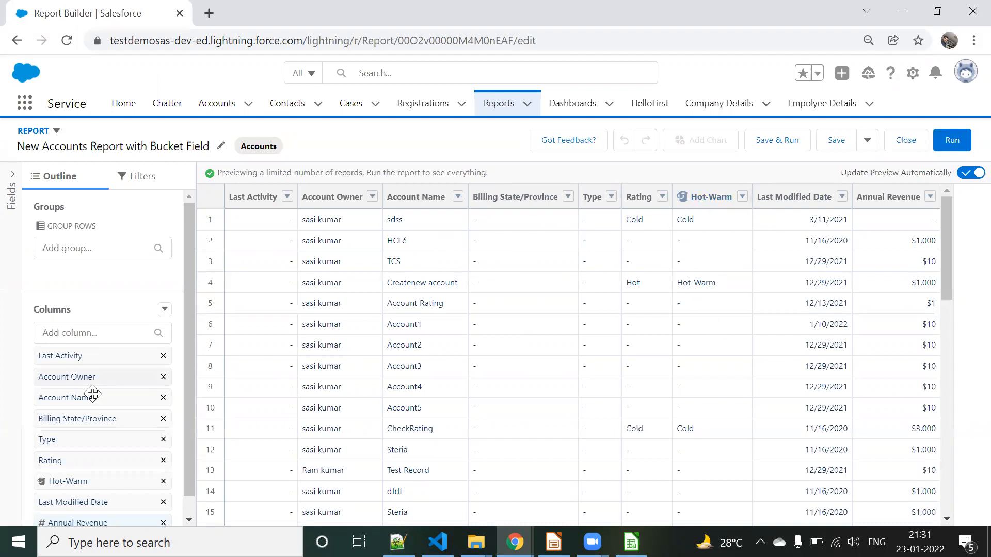
scroll(86, 412, "down", 1)
left_click(76, 460)
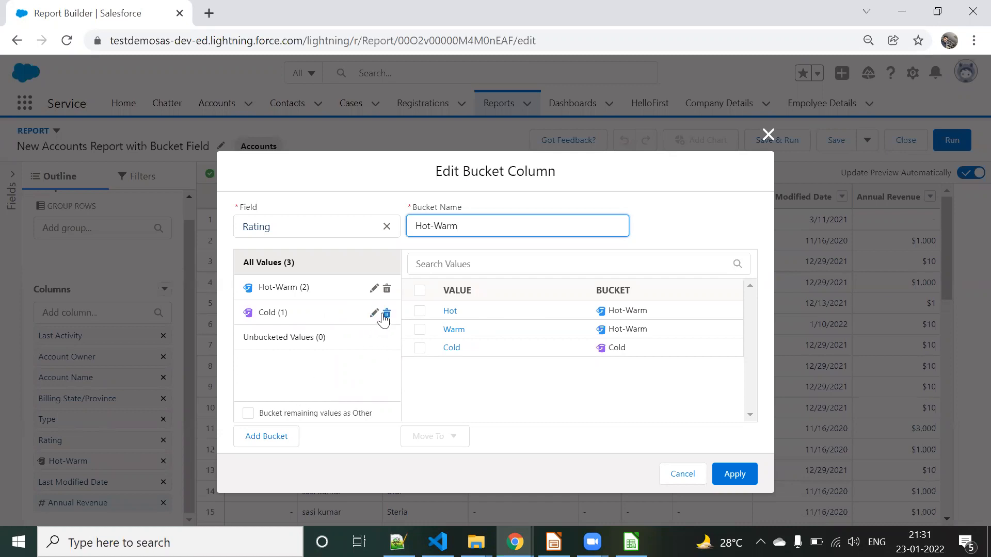
left_click(768, 135)
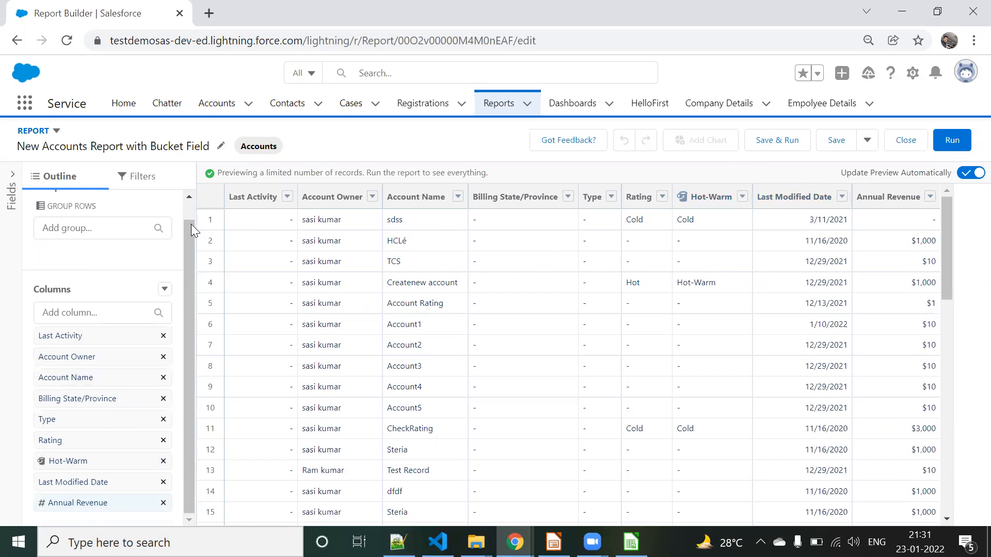
- Review the report's filters, the Rating column's bucketing option and the bucket values down the report preview
left_click(138, 177)
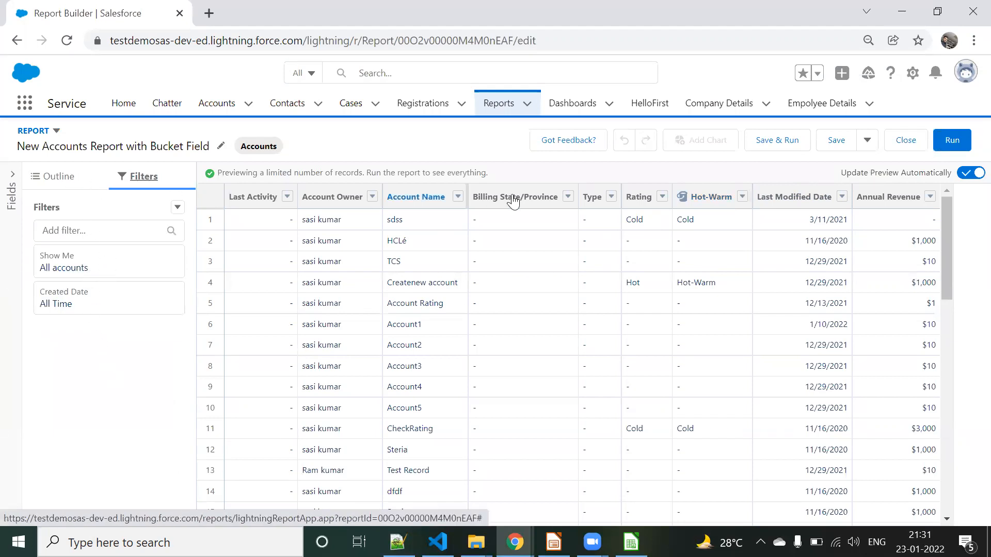
left_click(662, 197)
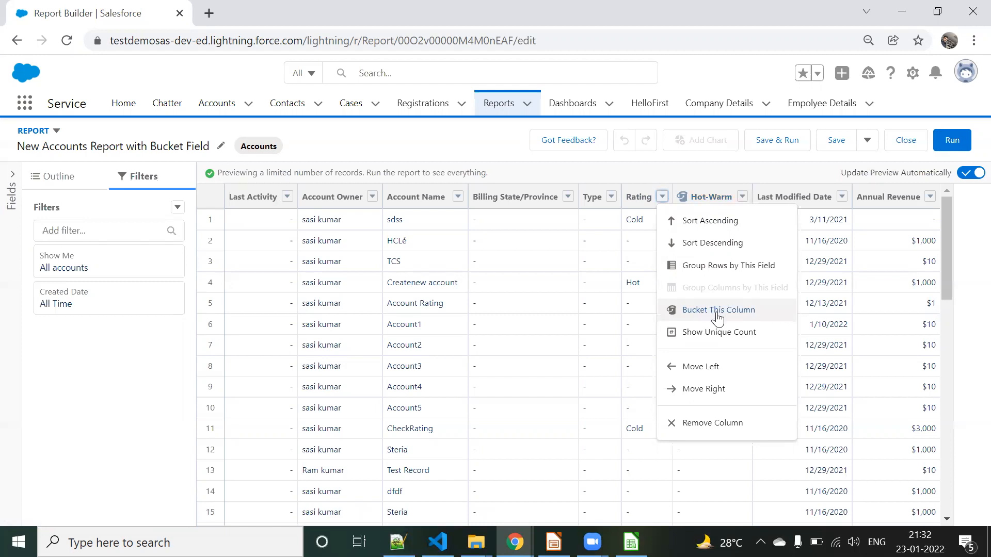
left_click(605, 351)
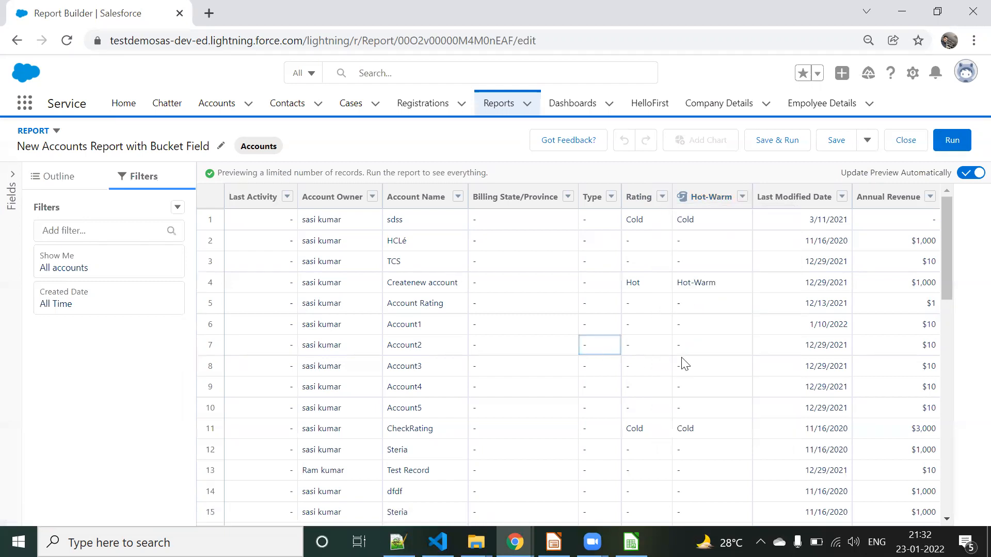
scroll(700, 353, "down", 1)
scroll(701, 353, "down", 15)
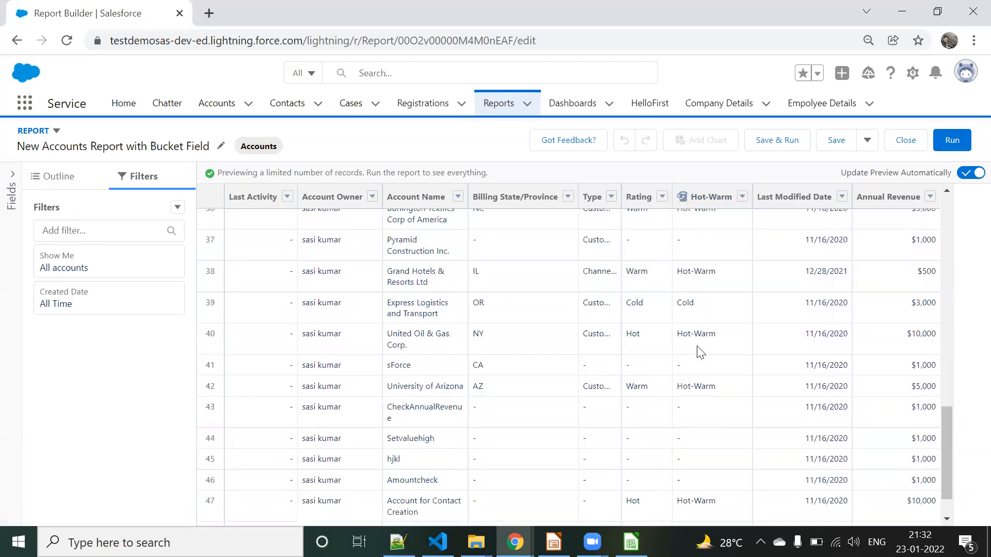
- Switch to the LibreOffice Impress presentation and review the Bucket Field in report slide
left_click(553, 541)
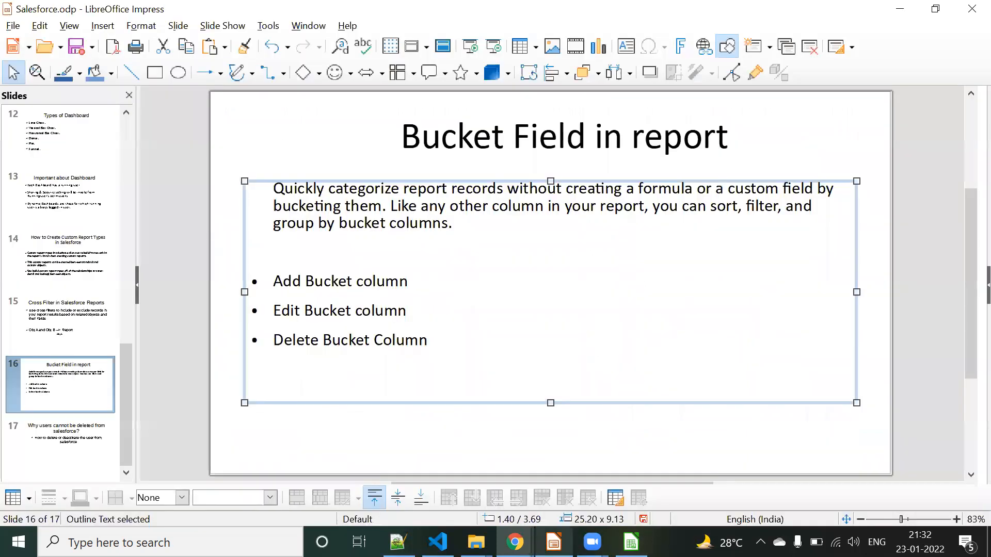
left_click(343, 239)
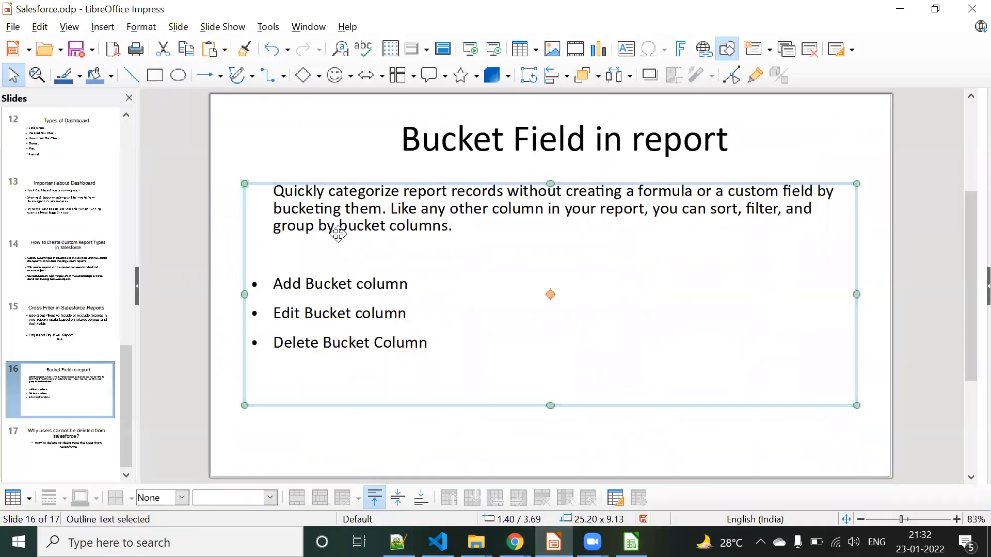